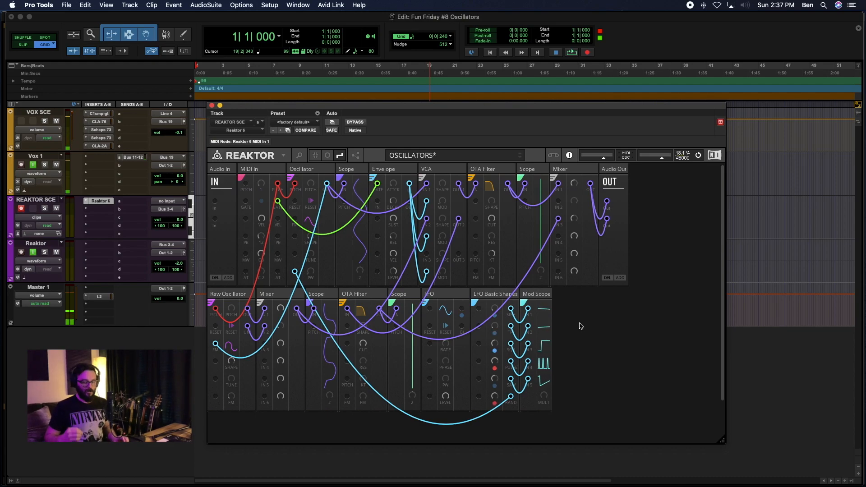
# Add the Toy Box OSC-Nano Raw Oscillator (Oneshot) block and place it at the start of the second row.
pyautogui.doubleClick(581, 326)
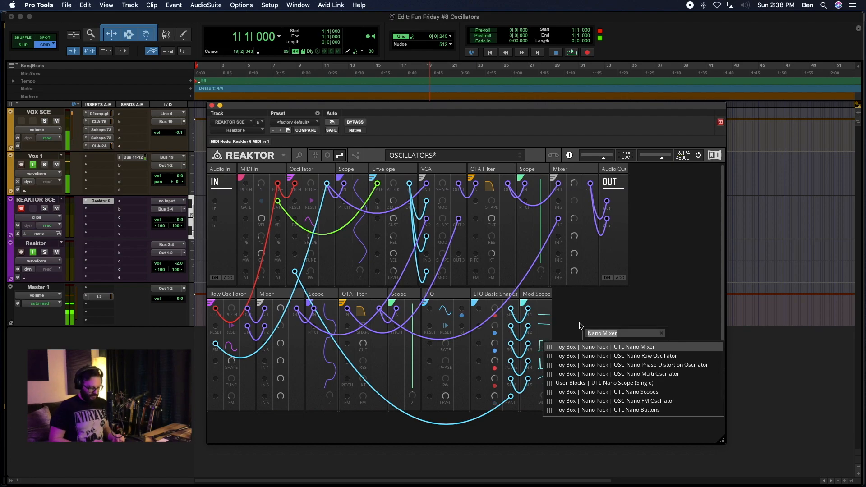
pyautogui.write('nano O')
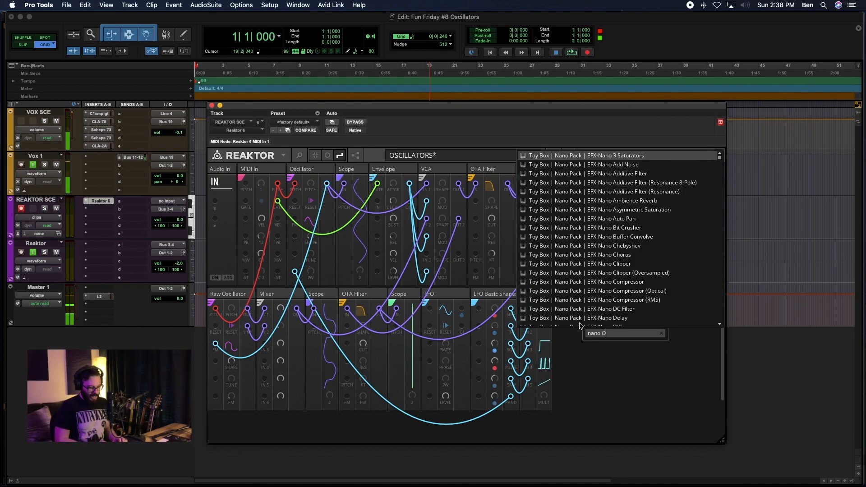
pyautogui.write('scillator')
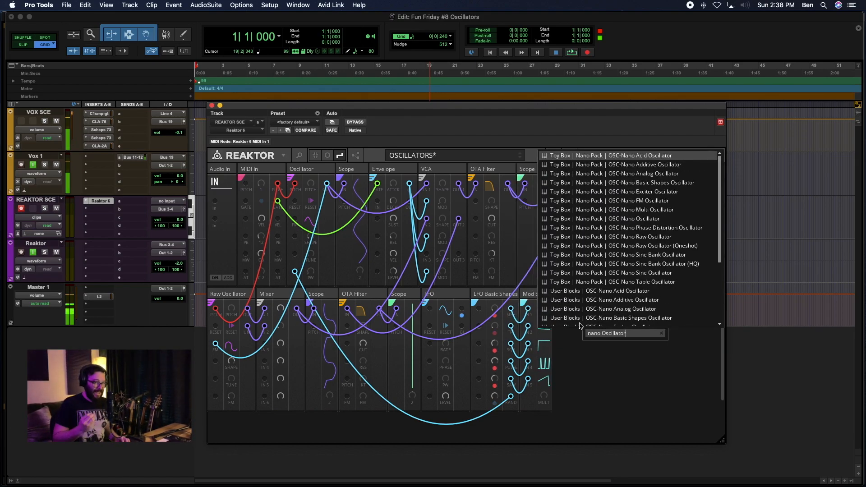
pyautogui.click(641, 248)
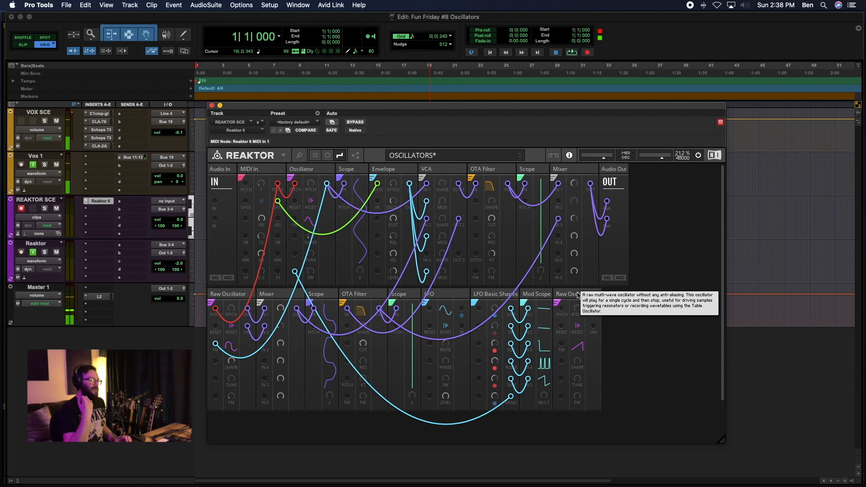
pyautogui.moveTo(578, 296); pyautogui.dragTo(227, 297)
# Delete the original Raw Oscillator block beside the oneshot version in the second row.
pyautogui.click(285, 296)
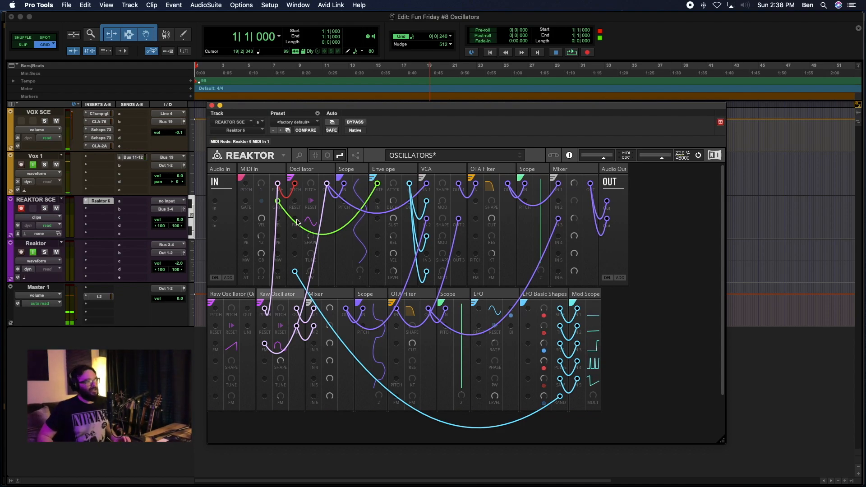
pyautogui.rightClick(281, 292)
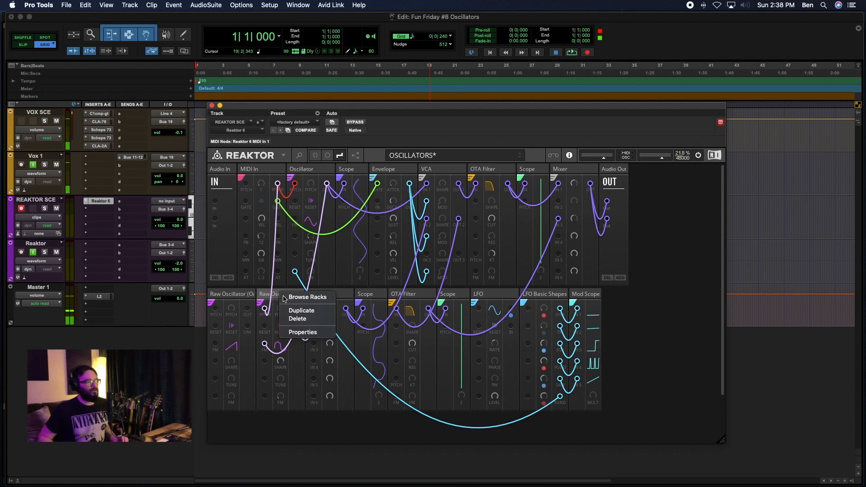
pyautogui.click(299, 319)
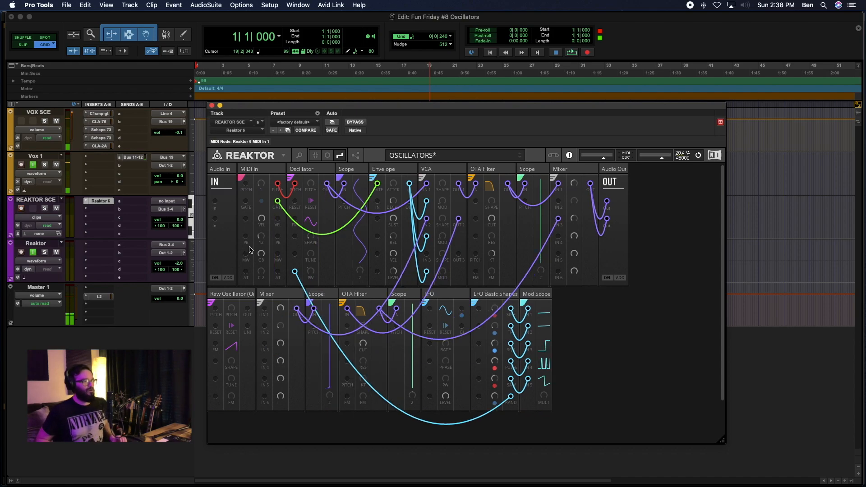
# Wire the MIDI In block's Pitch output to the oneshot oscillator's Pitch input and colour the wire red.
pyautogui.moveTo(264, 221); pyautogui.dragTo(217, 310)
pyautogui.rightClick(219, 316)
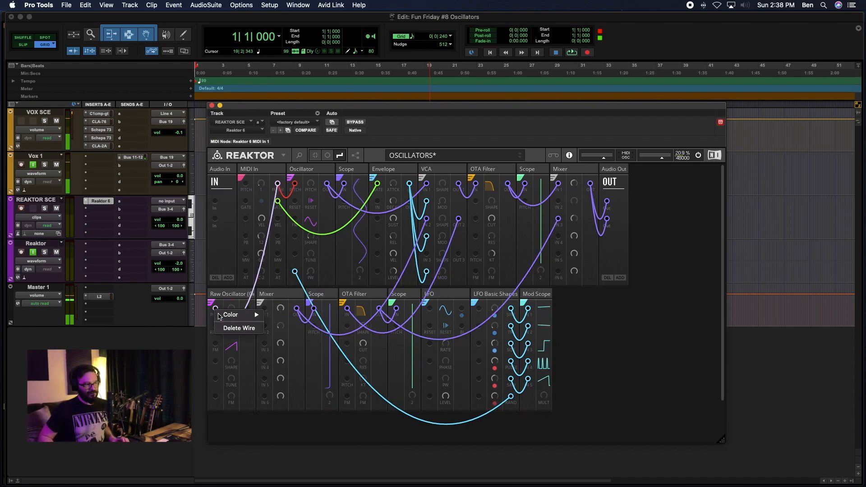
pyautogui.moveTo(239, 315)
pyautogui.click(289, 326)
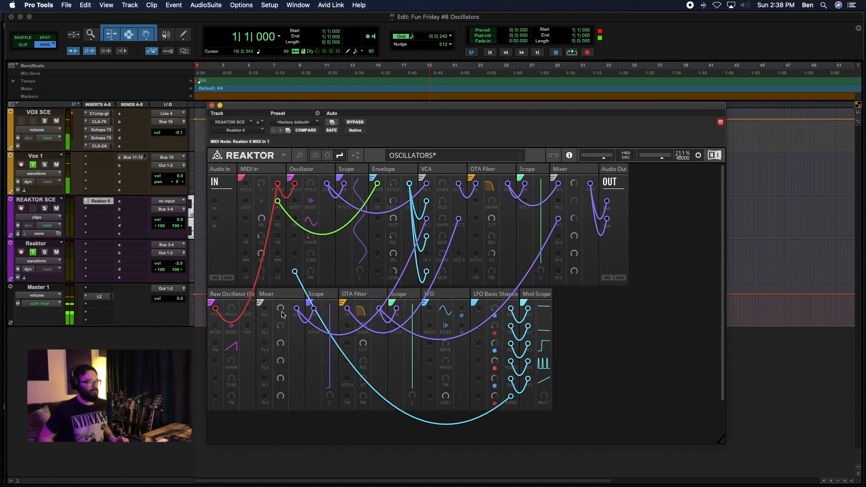
# Wire the oneshot oscillator's two outputs to the first two inputs of the adjacent Mixer, using purple wires.
pyautogui.moveTo(249, 310); pyautogui.dragTo(264, 309)
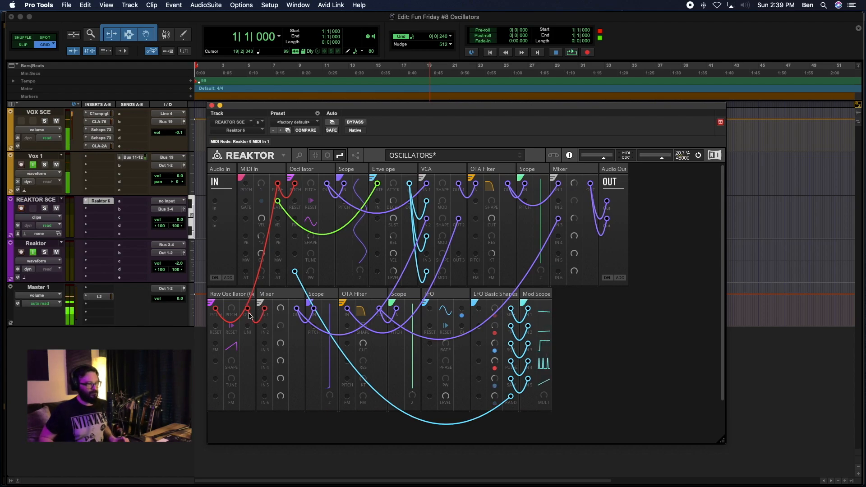
pyautogui.rightClick(253, 314)
pyautogui.moveTo(253, 314)
pyautogui.click(312, 371)
pyautogui.moveTo(258, 328); pyautogui.dragTo(265, 325)
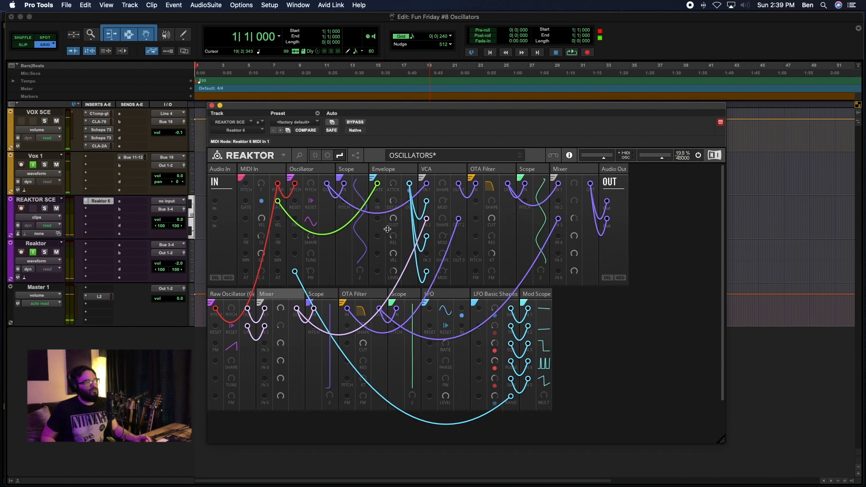
# Wire the MIDI In block's Gate output to the oneshot oscillator's Reset input and colour the wire green.
pyautogui.moveTo(278, 183); pyautogui.dragTo(278, 202)
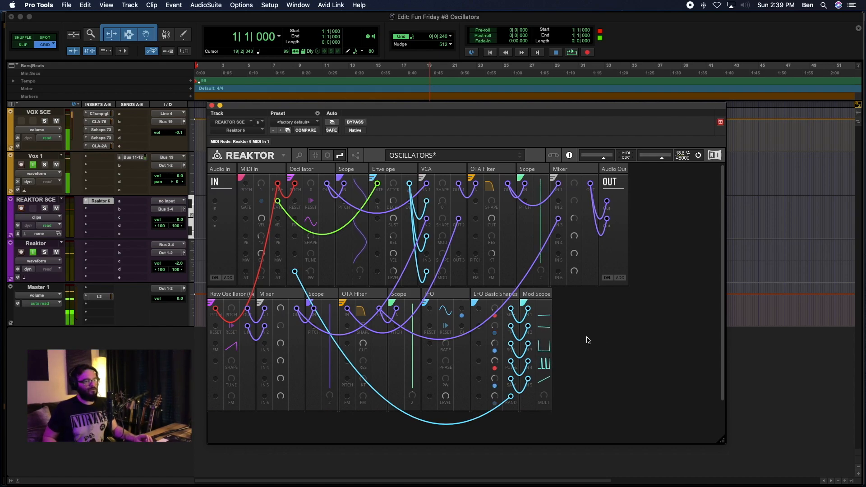
pyautogui.moveTo(278, 202); pyautogui.dragTo(216, 327)
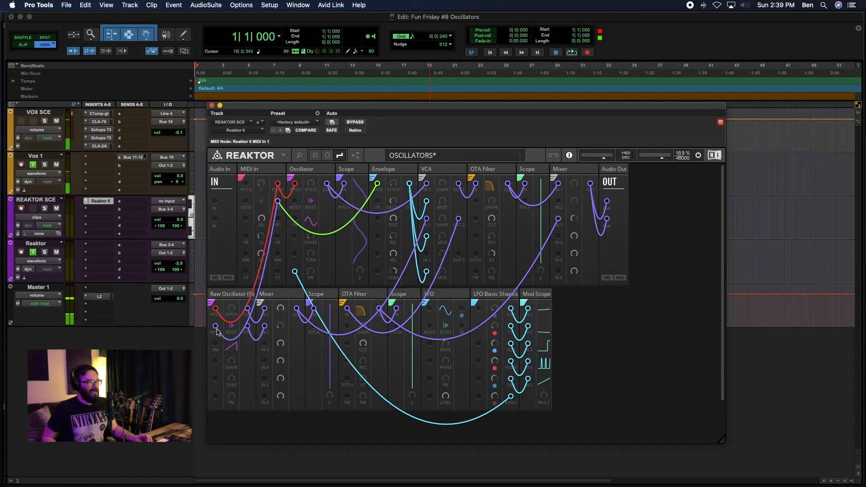
pyautogui.rightClick(217, 332)
pyautogui.moveTo(243, 330)
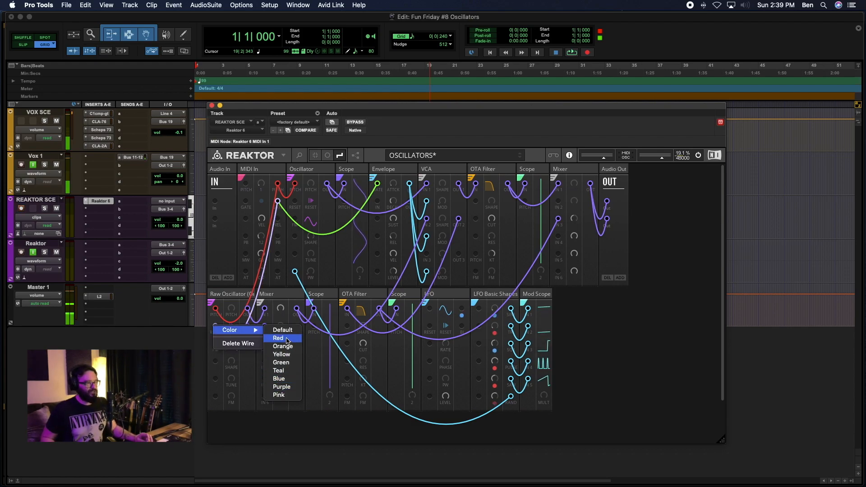
pyautogui.click(284, 362)
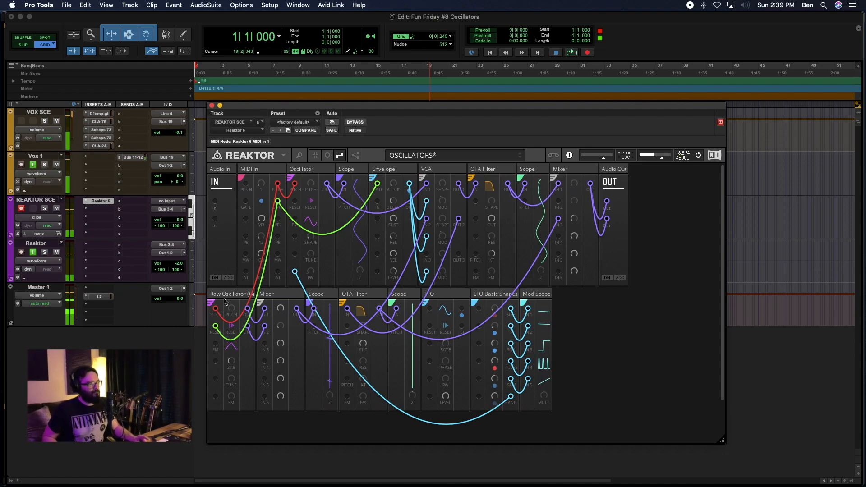
# Delete the gate wire from the oneshot oscillator's Reset input.
pyautogui.rightClick(213, 323)
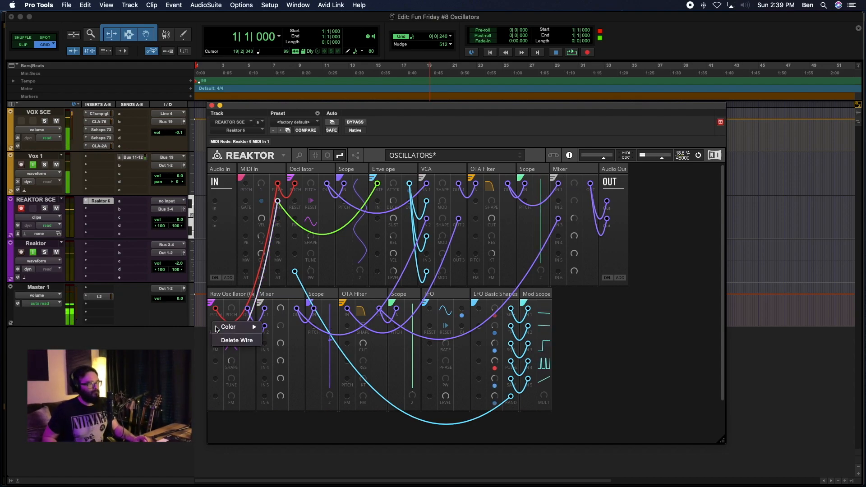
pyautogui.click(235, 341)
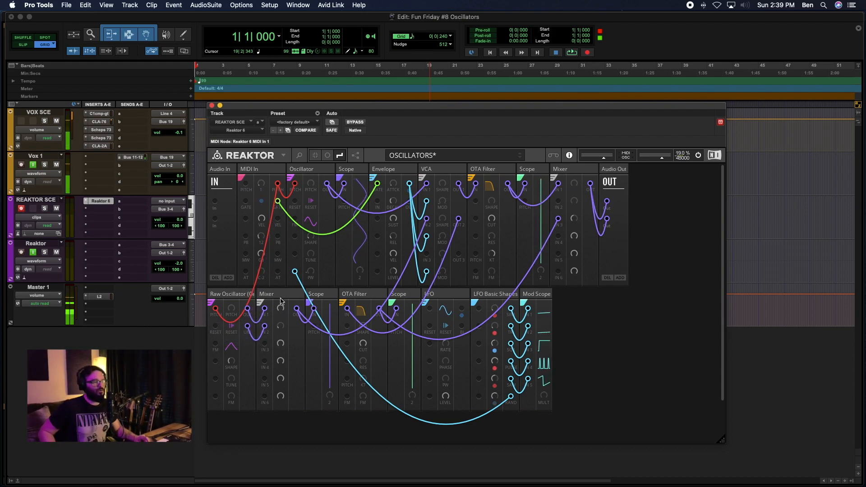
pyautogui.moveTo(296, 309); pyautogui.dragTo(426, 218)
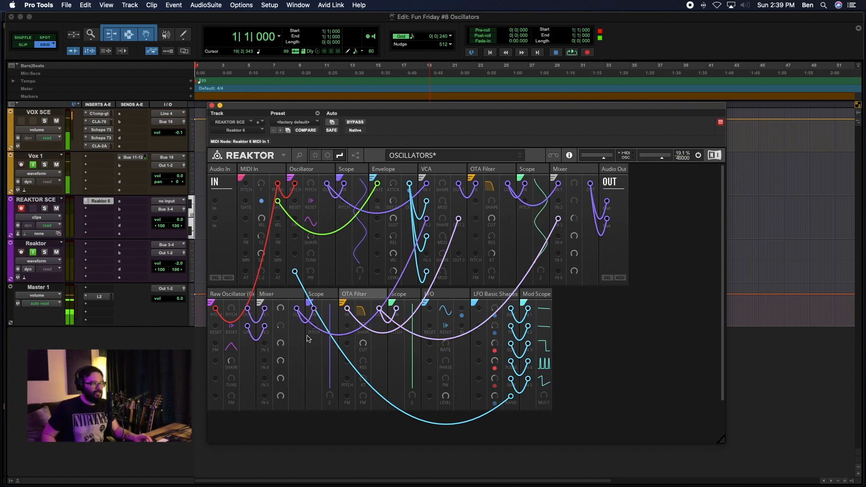
# Raise an input level on the second-row Mixer and set the oneshot oscillator's waveform to sine.
pyautogui.moveTo(280, 318); pyautogui.dragTo(283, 241)
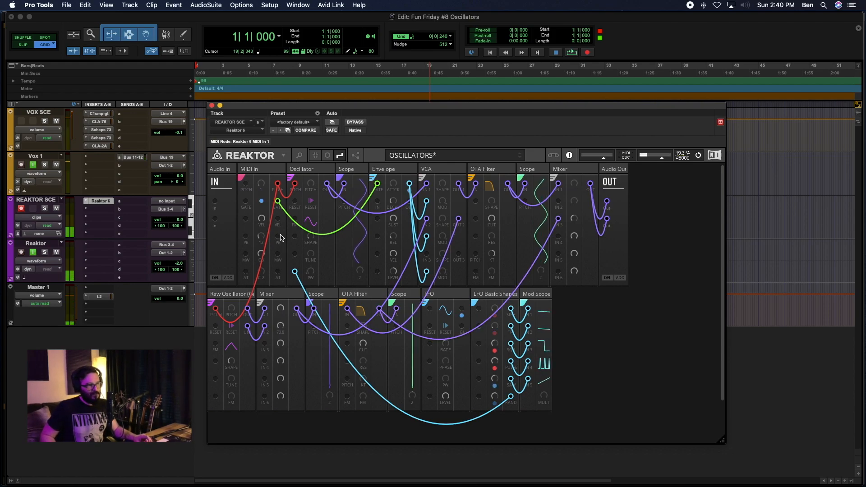
pyautogui.click(231, 350)
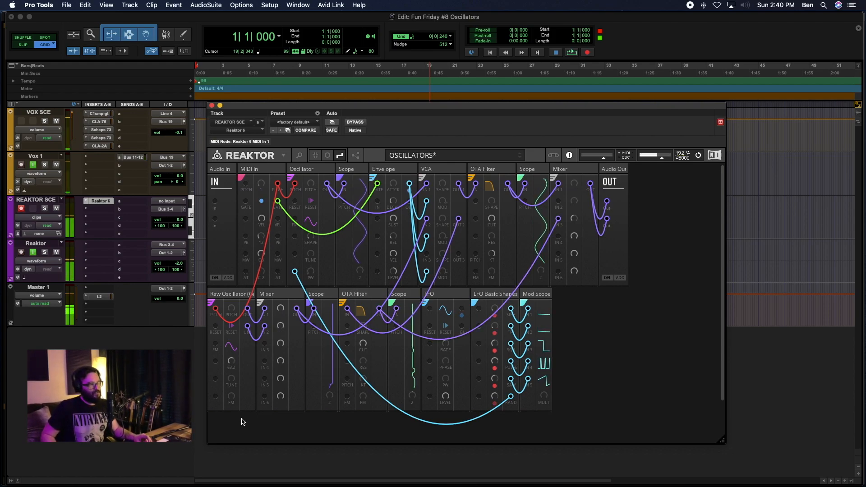
pyautogui.moveTo(235, 351)
pyautogui.mouseDown()
pyautogui.moveTo(236, 339)
pyautogui.moveTo(251, 409)
pyautogui.mouseUp()
pyautogui.moveTo(239, 371)
pyautogui.mouseDown()
pyautogui.moveTo(240, 442)
pyautogui.moveTo(231, 397)
pyautogui.moveTo(248, 420)
pyautogui.mouseUp()
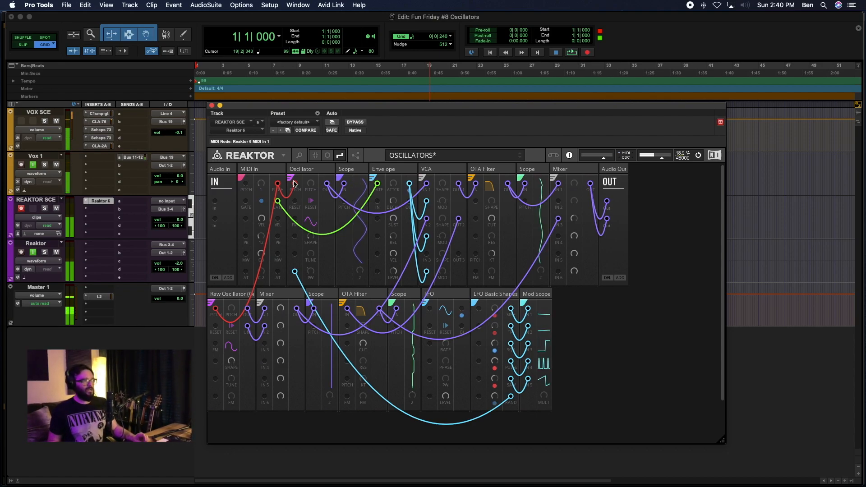
# Wire the first-row Oscillator's output to the oneshot oscillator's FM input and colour the wire blue.
pyautogui.moveTo(326, 185); pyautogui.dragTo(216, 344)
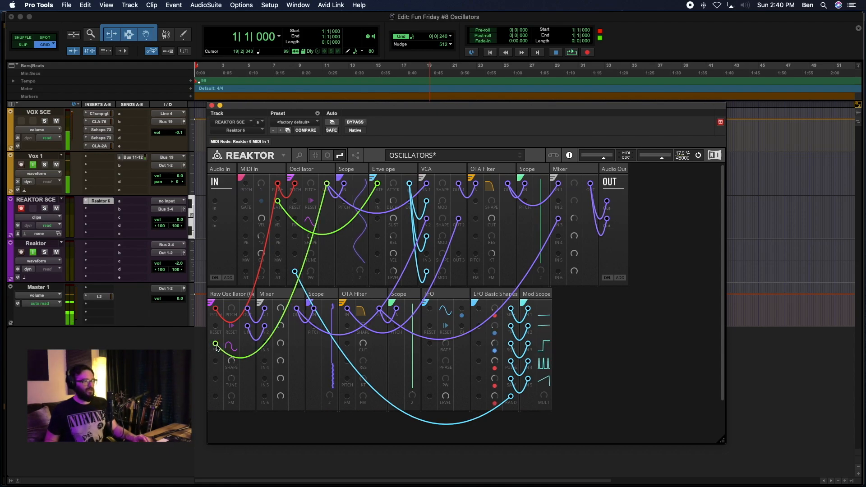
pyautogui.rightClick(216, 346)
pyautogui.moveTo(230, 346)
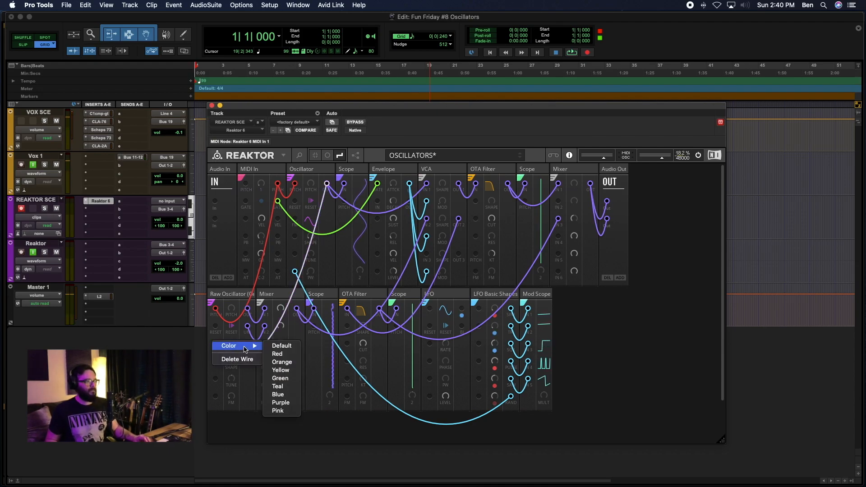
pyautogui.click(282, 396)
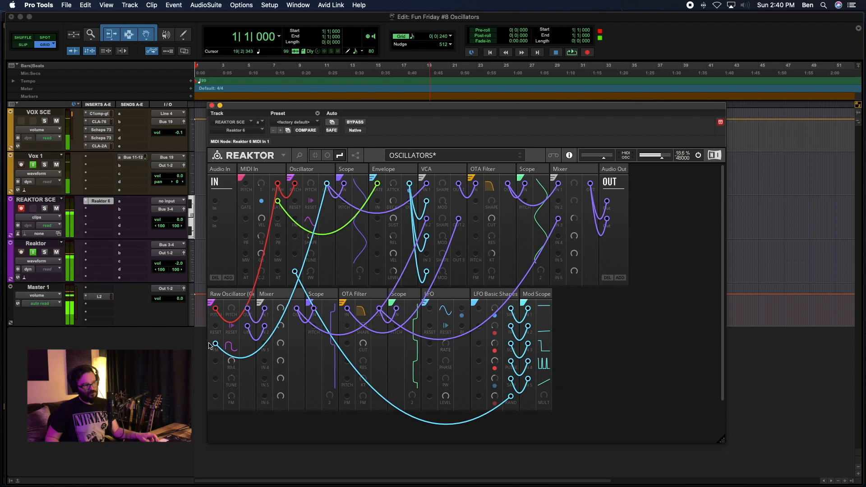
# Search for "nano Raw" and add the Toy Box OSC-Nano Raw Oscillator block to the rack.
pyautogui.doubleClick(645, 357)
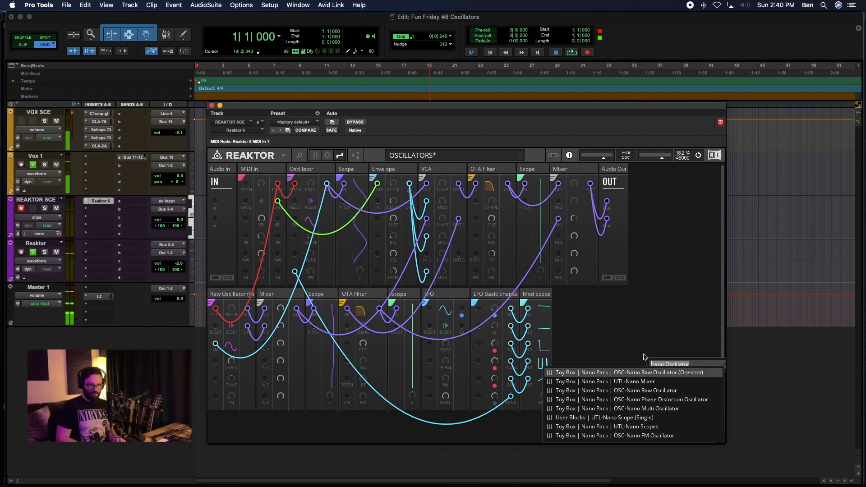
pyautogui.write('nano Raew')
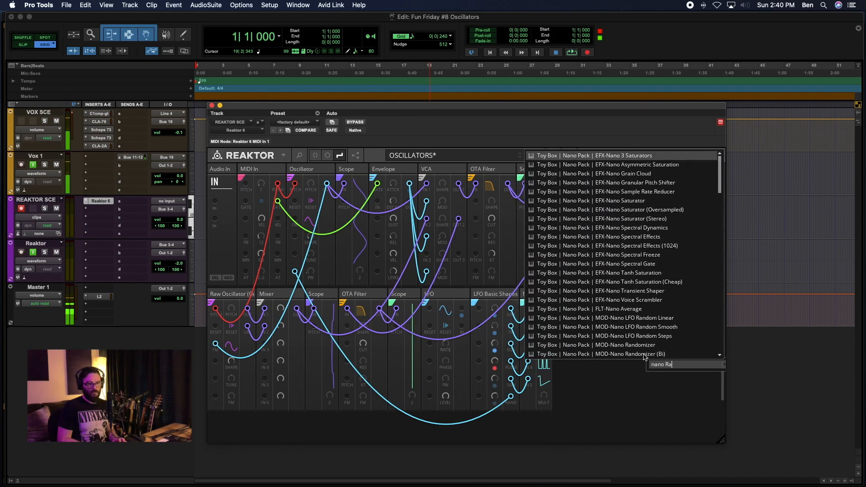
pyautogui.press('BackSpace')
pyautogui.press('BackSpace')
pyautogui.write('w')
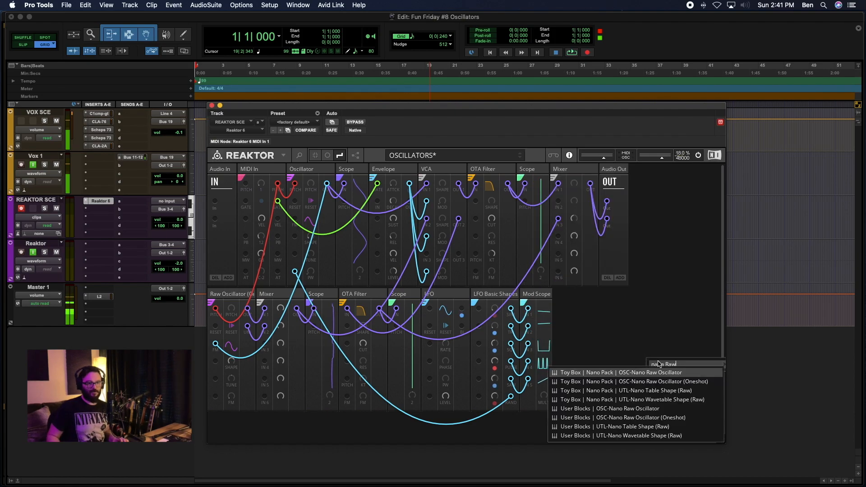
pyautogui.click(674, 373)
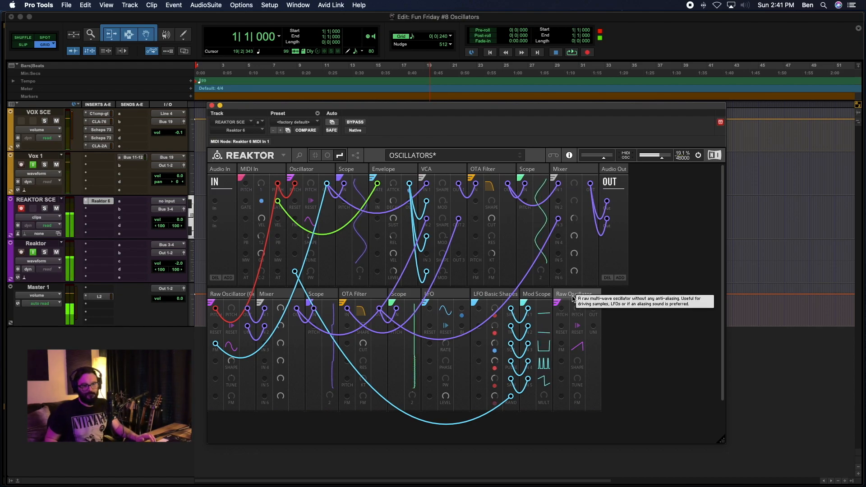
# Delete the modulation wire feeding the oneshot oscillator's FM input.
pyautogui.click(229, 295)
pyautogui.moveTo(234, 294)
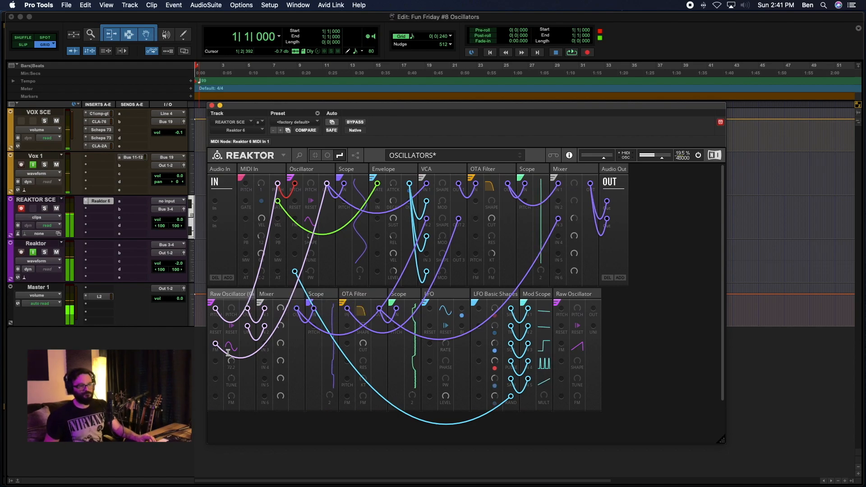
pyautogui.click(231, 329)
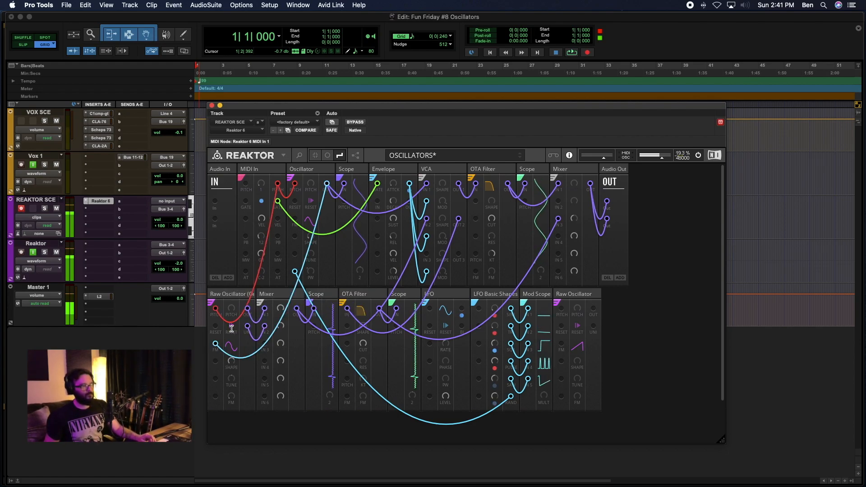
pyautogui.rightClick(216, 345)
pyautogui.click(243, 361)
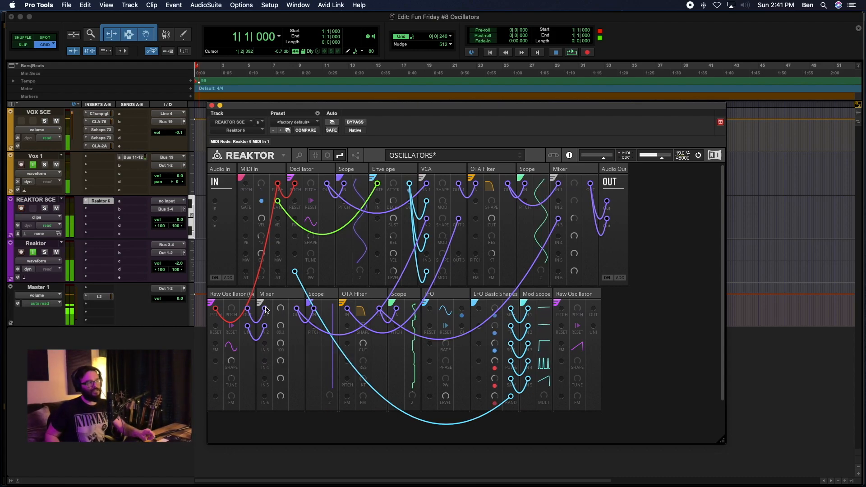
pyautogui.moveTo(230, 348); pyautogui.dragTo(209, 341)
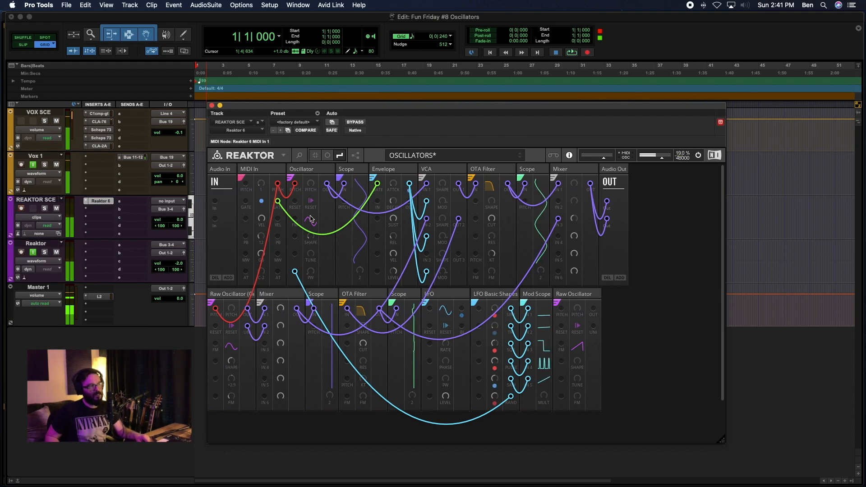
pyautogui.moveTo(228, 387)
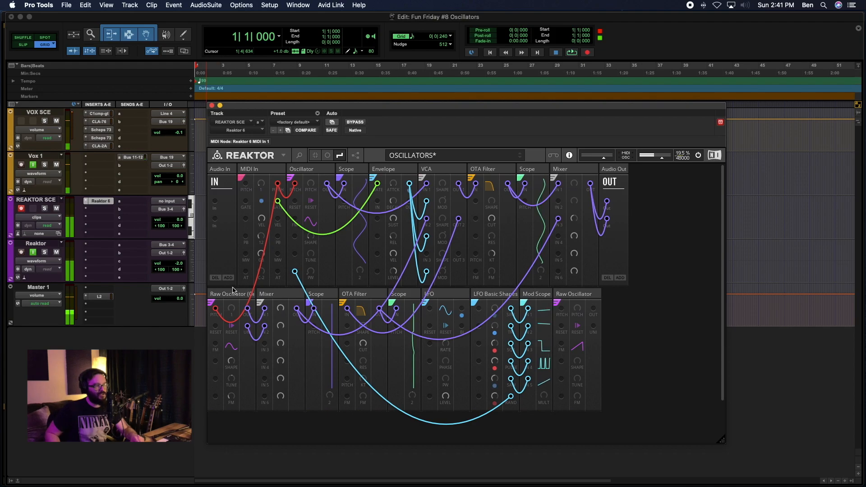
pyautogui.moveTo(236, 307); pyautogui.dragTo(233, 295)
# Move the new Raw Oscillator block to the start of the second row, ahead of the oneshot oscillator.
pyautogui.click(227, 295)
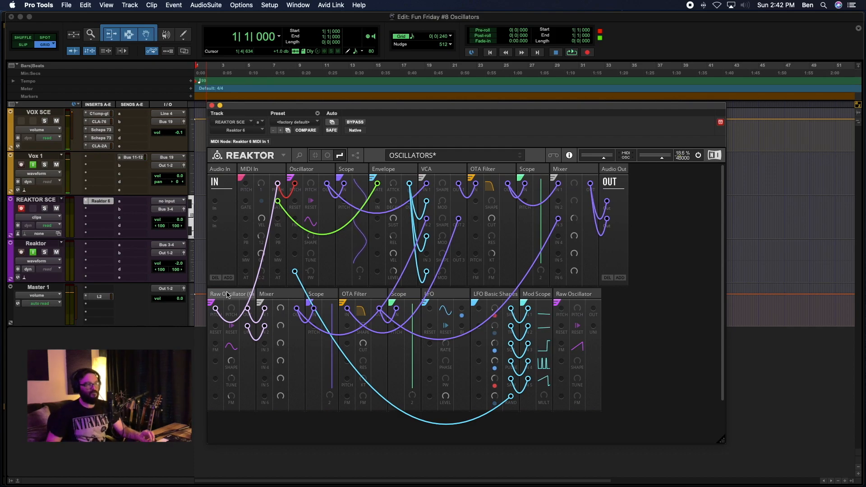
pyautogui.click(575, 297)
pyautogui.moveTo(586, 297); pyautogui.dragTo(201, 301)
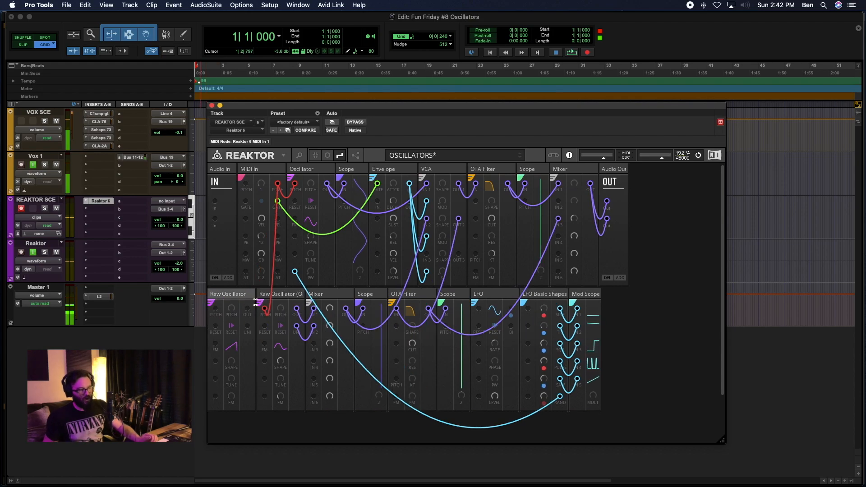
# Wire the MIDI In pitch output to the new Raw Oscillator's pitch input and colour the wire red.
pyautogui.click(281, 425)
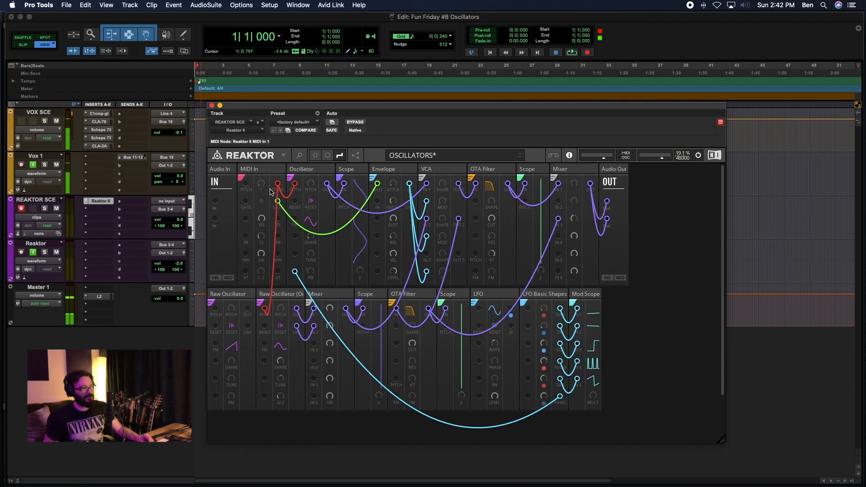
pyautogui.moveTo(275, 186); pyautogui.dragTo(216, 311)
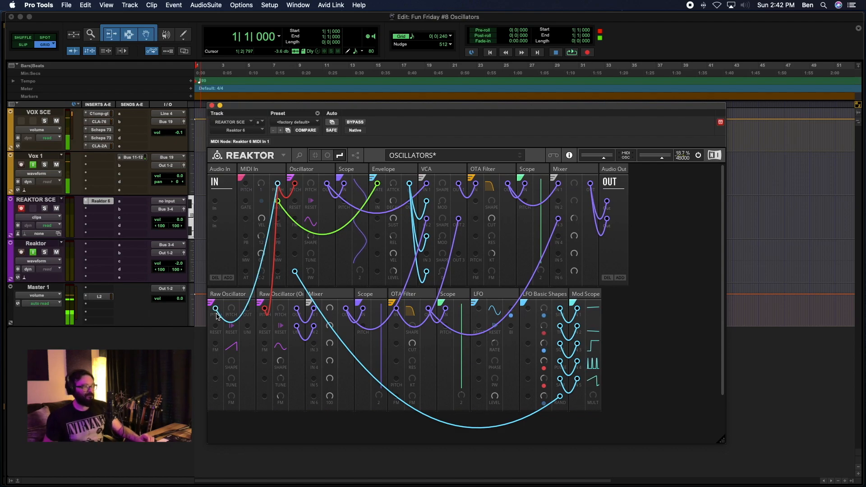
pyautogui.rightClick(217, 315)
pyautogui.moveTo(234, 316)
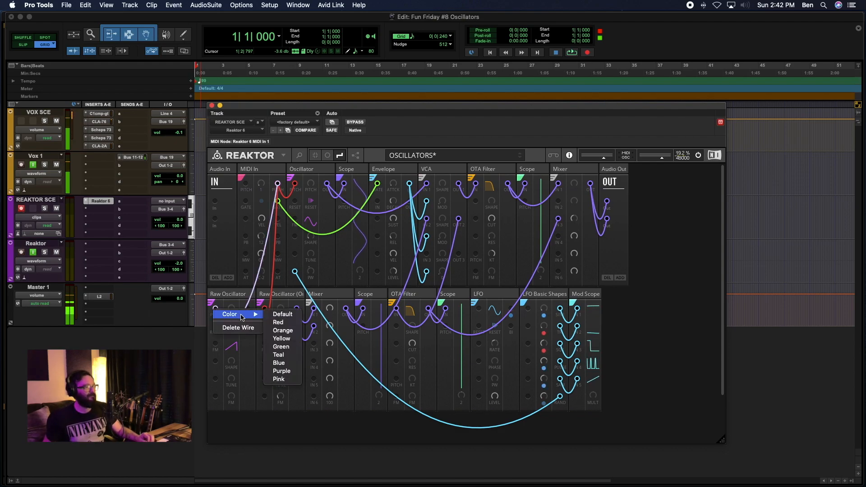
pyautogui.click(286, 325)
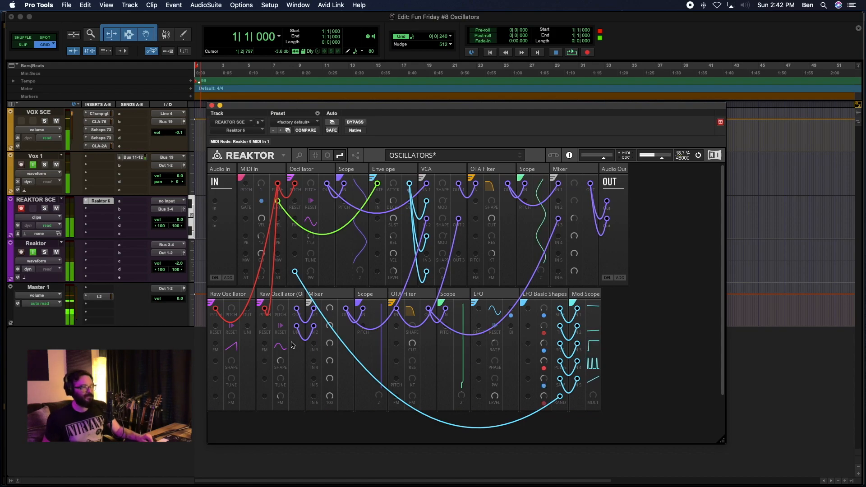
# Change the new Raw Oscillator's waveform from sawtooth to sine.
pyautogui.moveTo(231, 361); pyautogui.dragTo(235, 286)
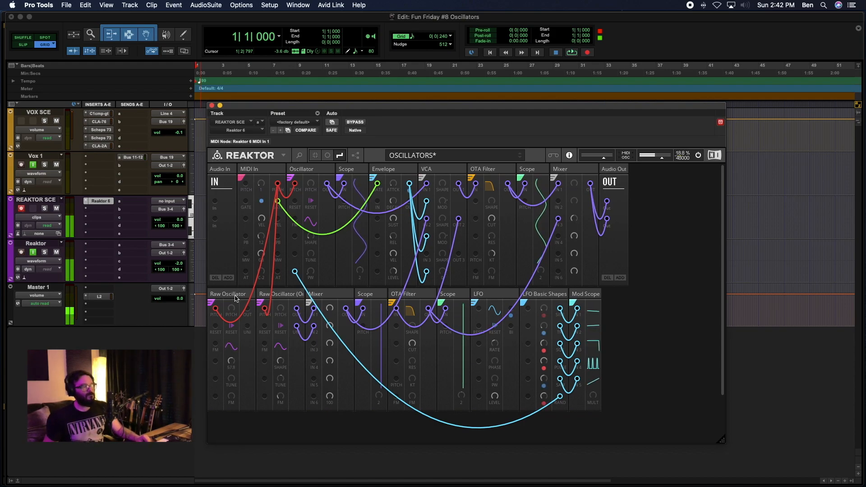
pyautogui.moveTo(295, 183); pyautogui.dragTo(276, 312)
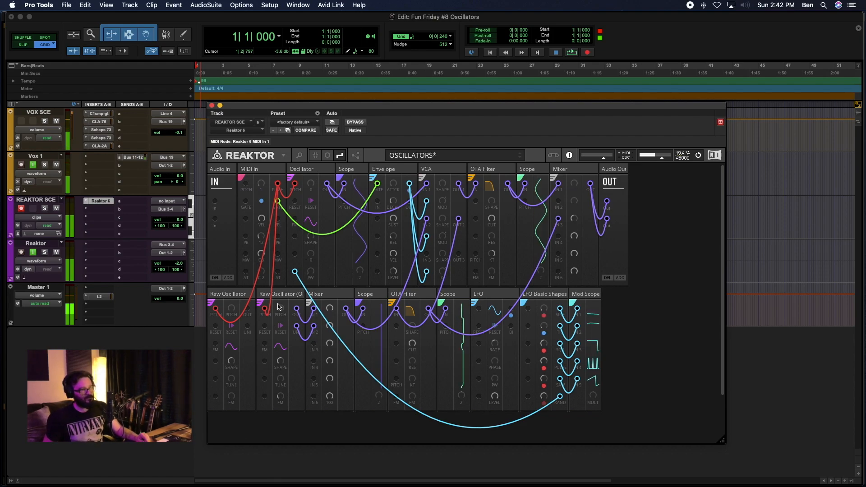
# Wire the Raw Oscillator's two outputs to inputs 3 and 4 of the second-row Mixer, colouring the first wire purple.
pyautogui.moveTo(249, 310); pyautogui.dragTo(314, 344)
pyautogui.rightClick(248, 312)
pyautogui.moveTo(276, 315)
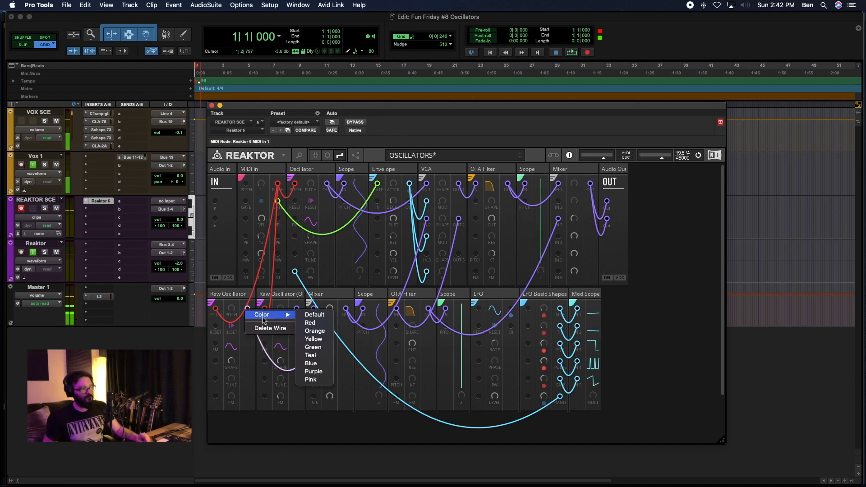
pyautogui.click(313, 372)
pyautogui.moveTo(248, 326); pyautogui.dragTo(315, 362)
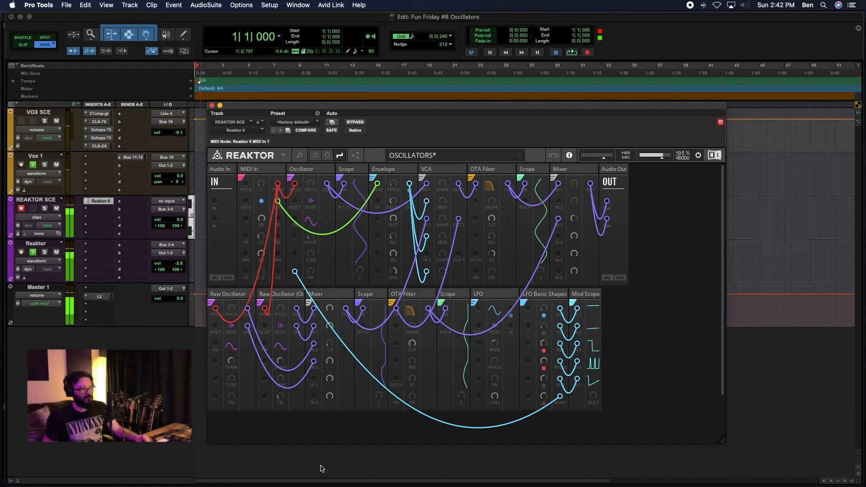
# Turn down the levels of channels 3 and 4 on the second-row Mixer.
pyautogui.moveTo(335, 361); pyautogui.dragTo(329, 430)
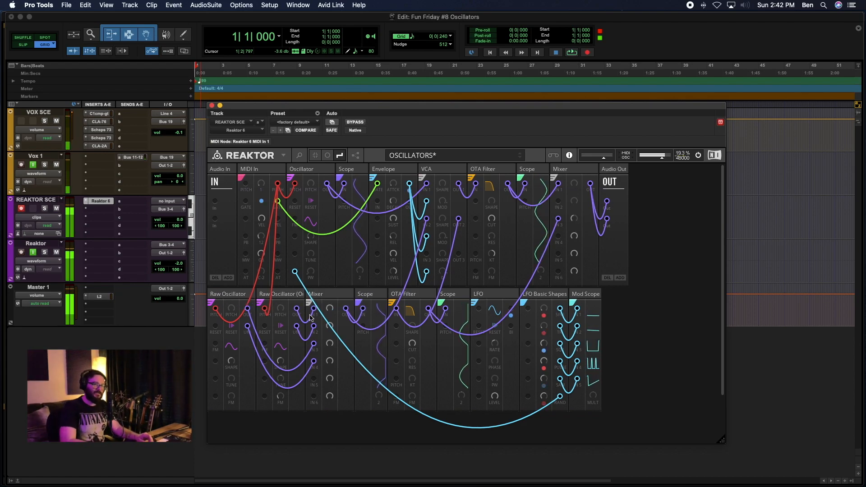
pyautogui.moveTo(331, 347); pyautogui.dragTo(324, 486)
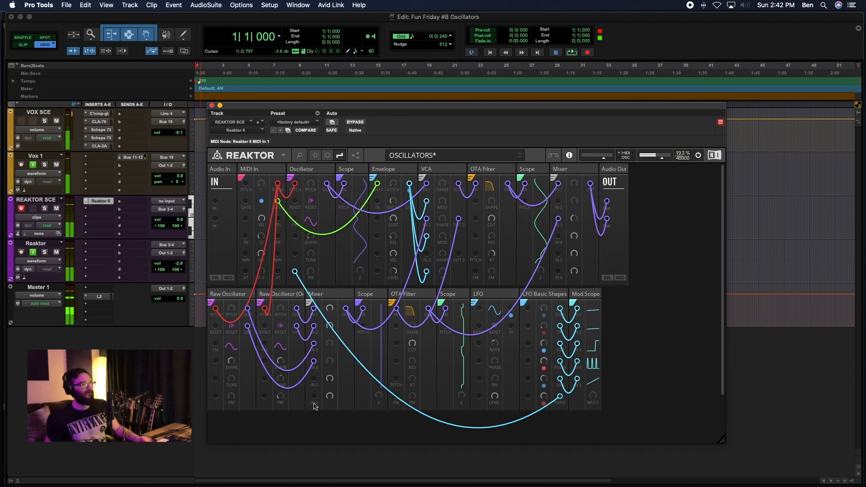
pyautogui.click(284, 294)
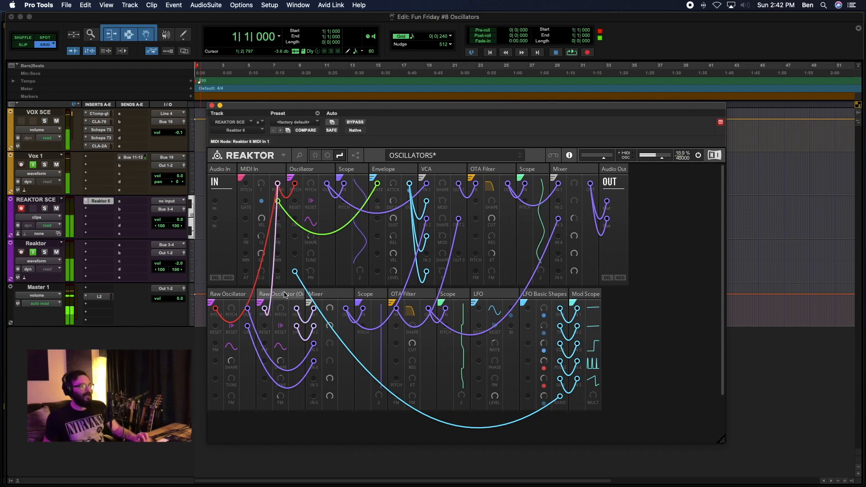
pyautogui.click(343, 297)
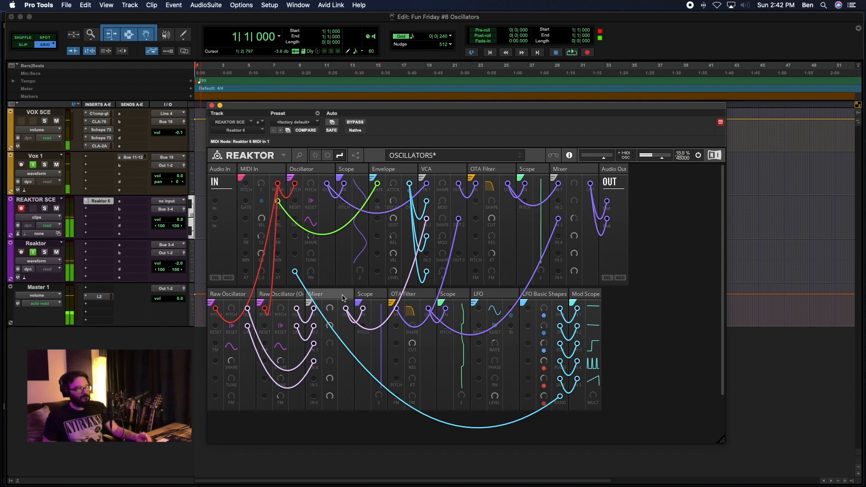
pyautogui.click(297, 293)
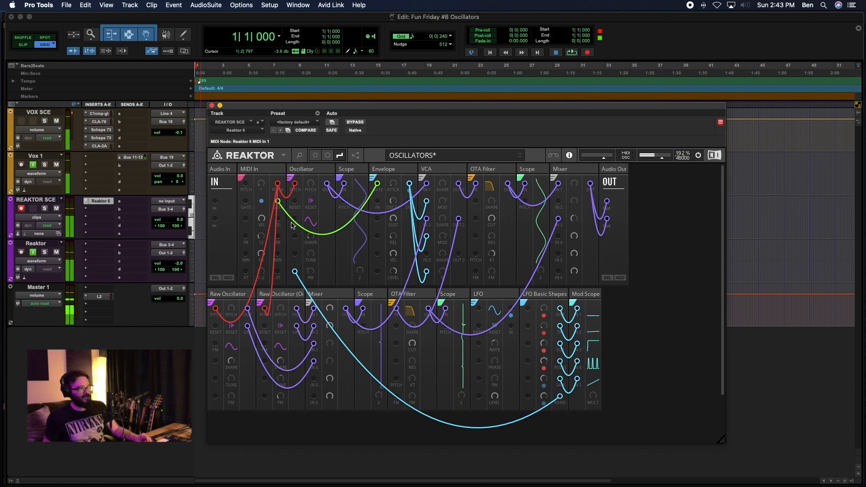
# Try wiring the MIDI In gate output to the oneshot Raw Oscillator's reset input, and delete that wire.
pyautogui.moveTo(278, 202); pyautogui.dragTo(264, 330)
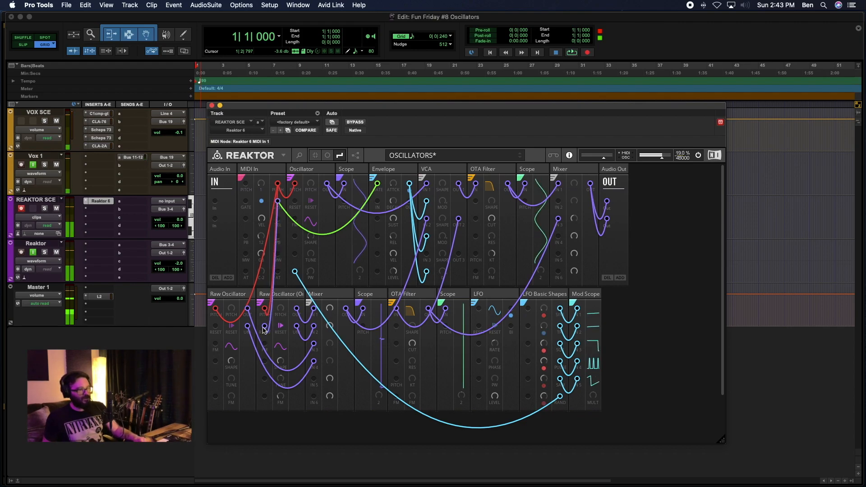
pyautogui.rightClick(268, 334)
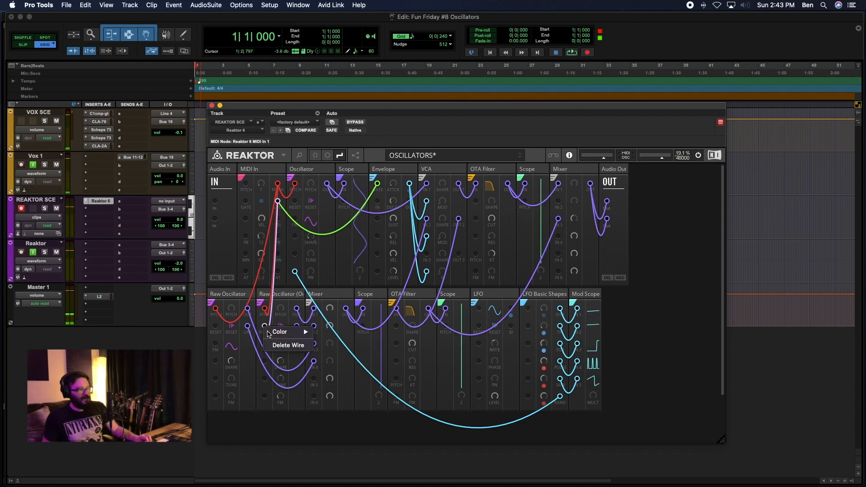
pyautogui.click(287, 344)
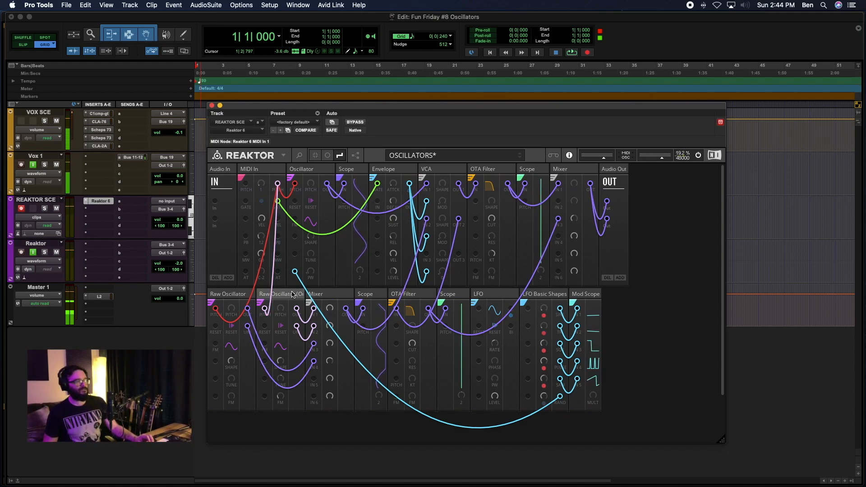
# Search for "Nano Oscillator" and add the Toy Box OSC-Nano Table Oscillator block to the rack.
pyautogui.moveTo(303, 296)
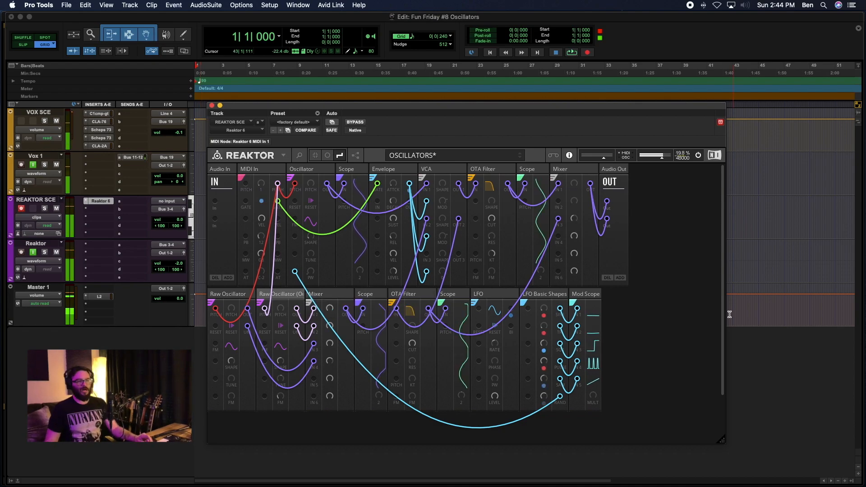
pyautogui.doubleClick(659, 328)
pyautogui.write('Nano')
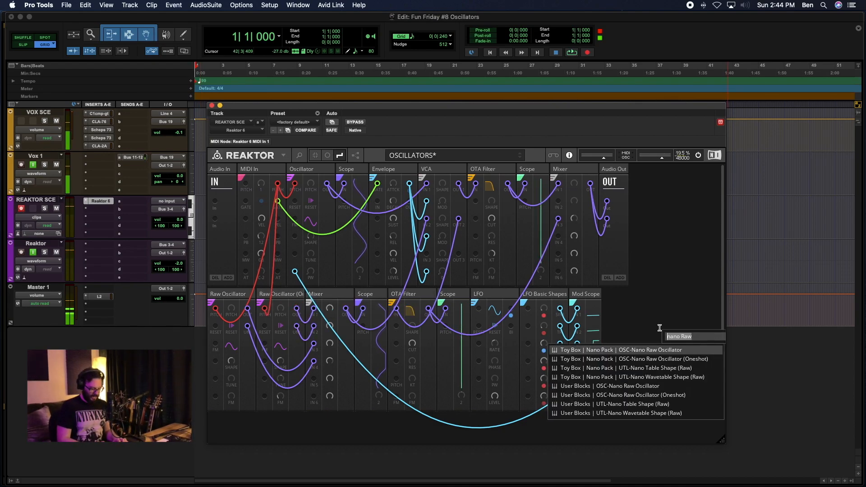
pyautogui.write(' Tabl')
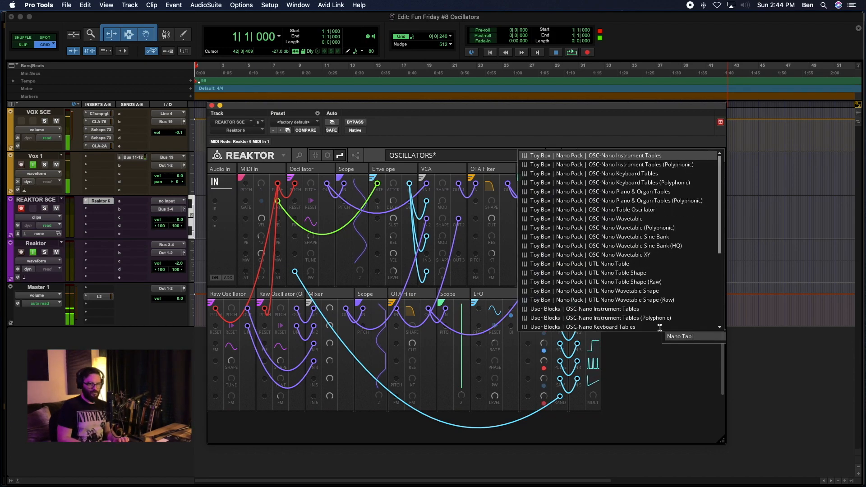
pyautogui.write('e')
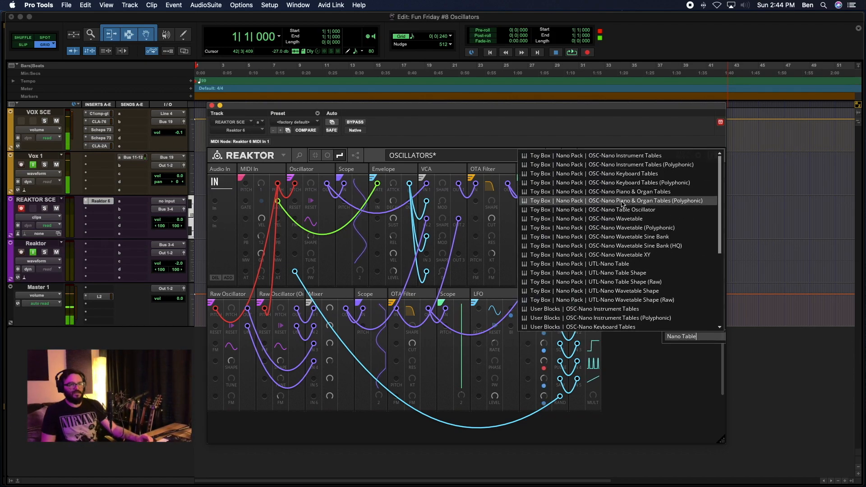
pyautogui.press('BackSpace')
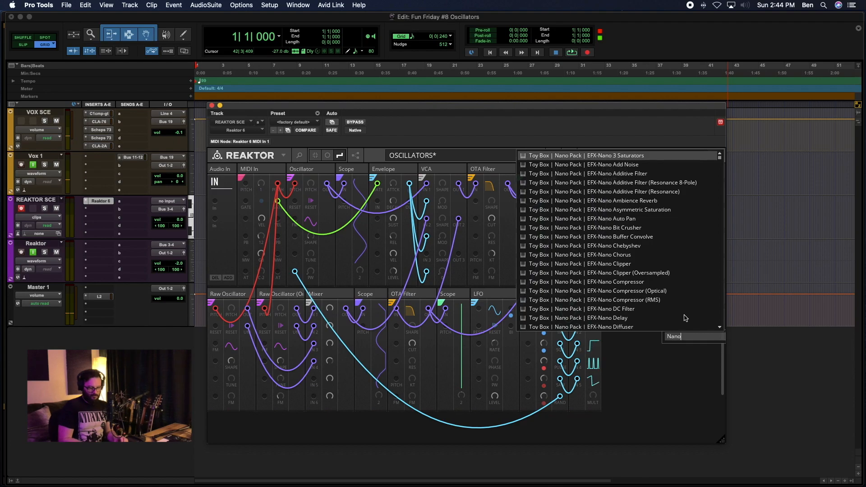
pyautogui.write('Oscillator')
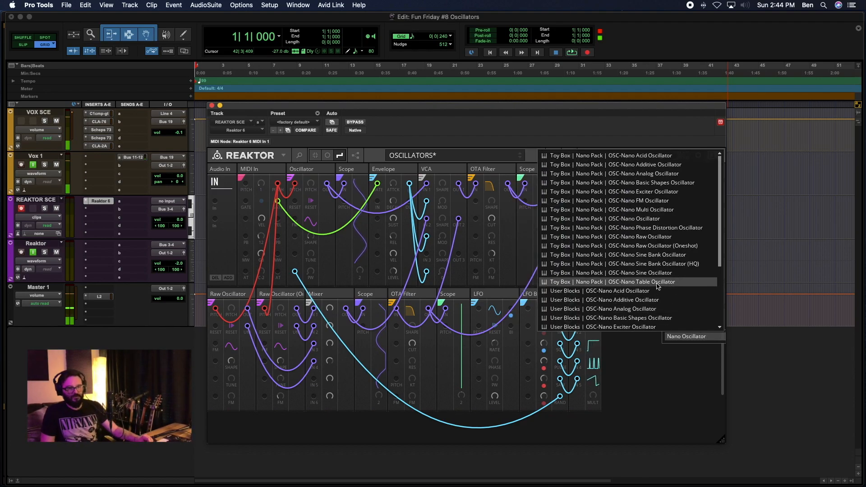
pyautogui.click(655, 282)
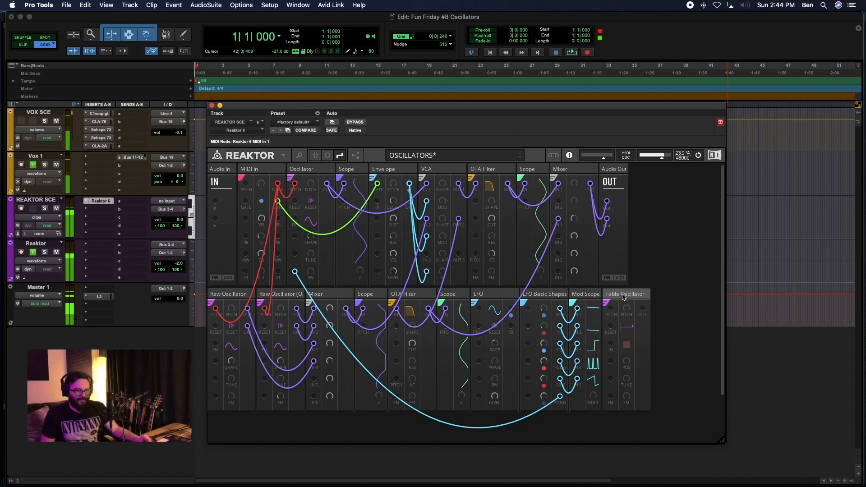
# Wire the oneshot Raw Oscillator's first output to the Table Oscillator's IN port and toggle its table recording.
pyautogui.moveTo(625, 296)
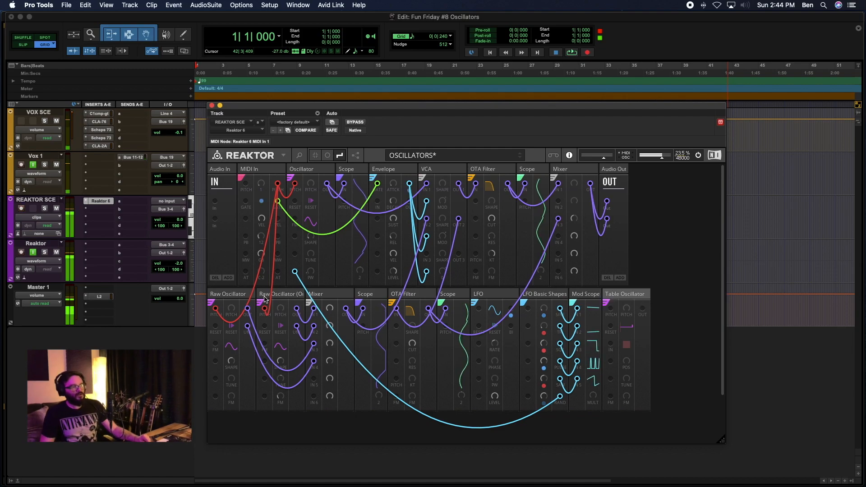
pyautogui.moveTo(298, 311); pyautogui.dragTo(610, 347)
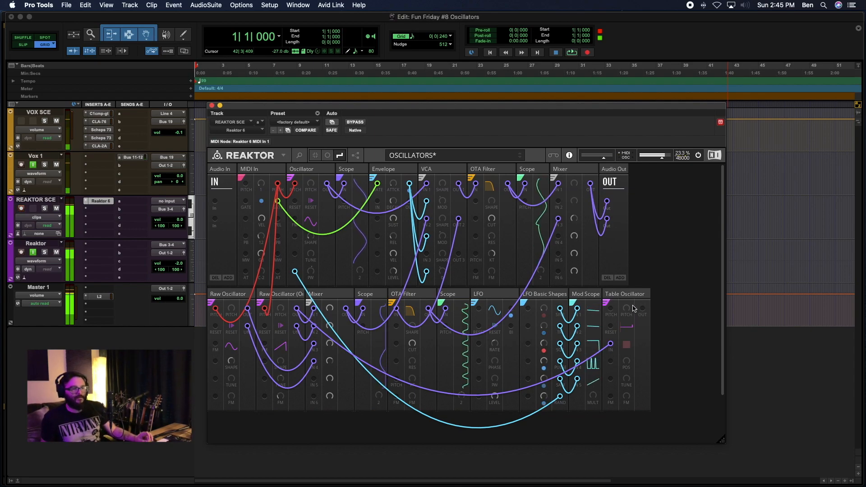
pyautogui.moveTo(628, 296)
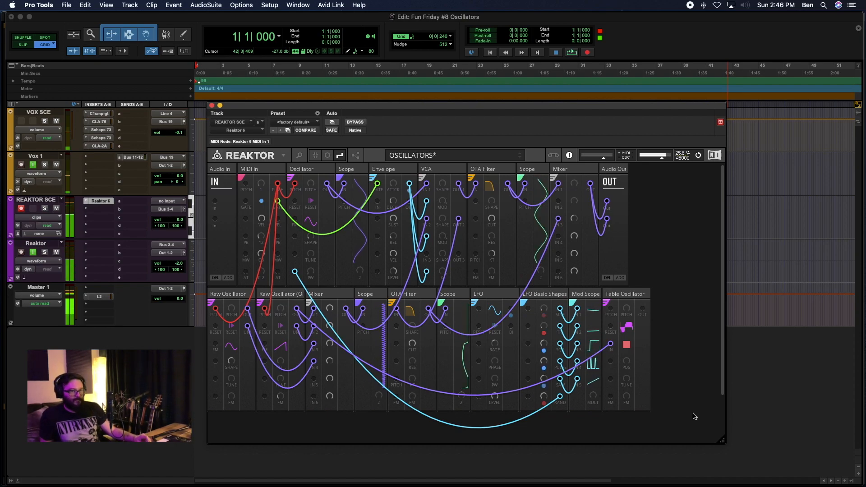
pyautogui.click(624, 293)
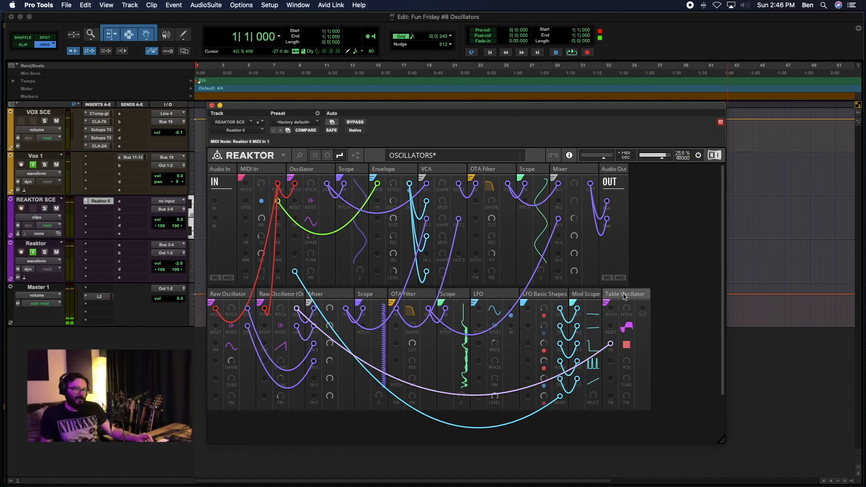
pyautogui.click(627, 346)
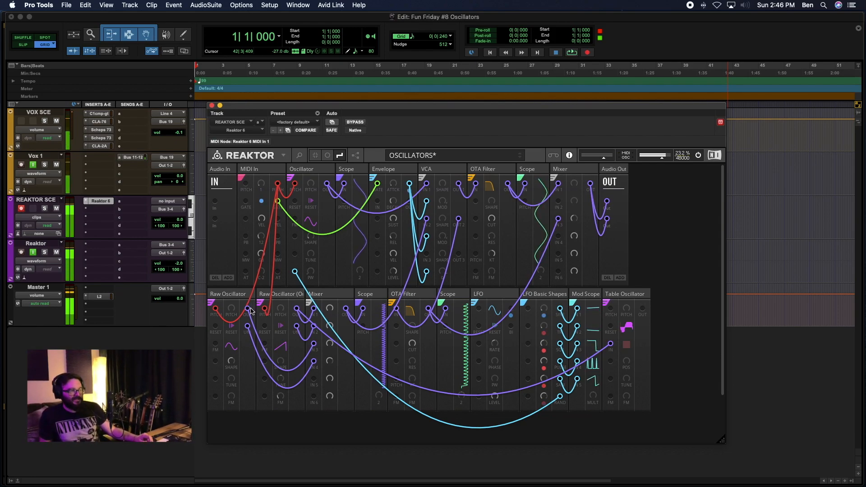
# Feed the regular Raw Oscillator's first output into the Table Oscillator's IN port instead, toggle recording and paint values into its table.
pyautogui.moveTo(247, 311); pyautogui.dragTo(611, 344)
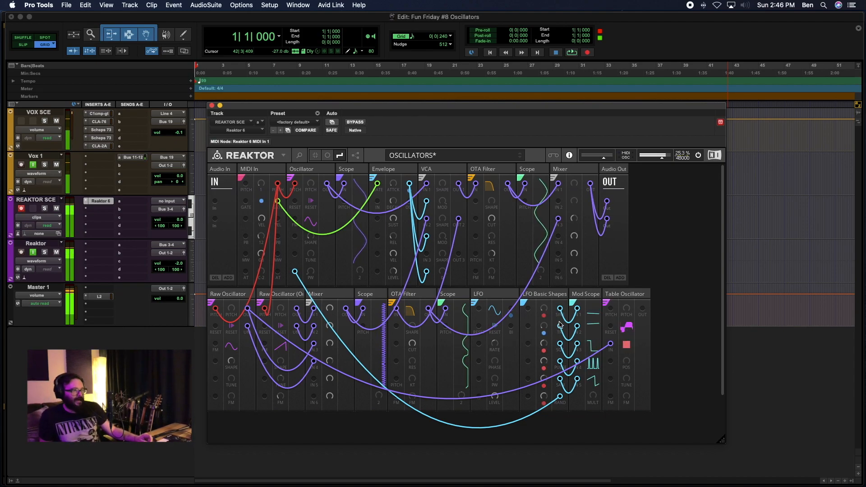
pyautogui.moveTo(231, 361)
pyautogui.mouseDown()
pyautogui.moveTo(234, 281)
pyautogui.moveTo(229, 361)
pyautogui.mouseUp()
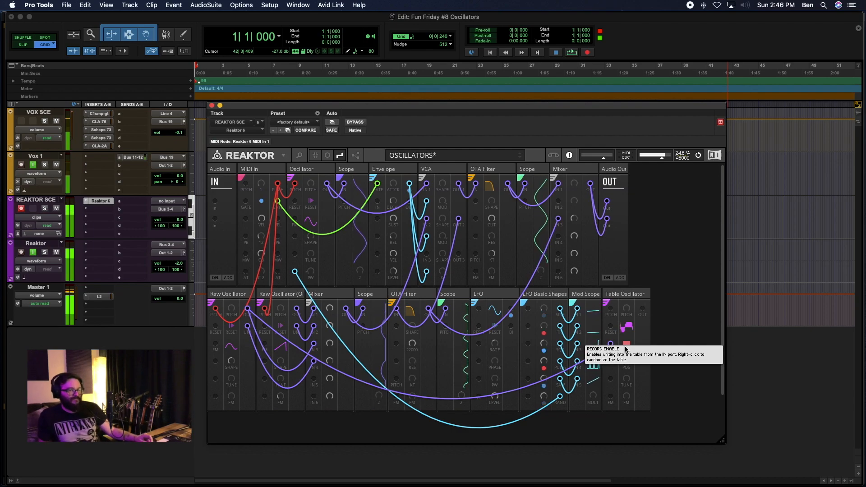
pyautogui.click(626, 345)
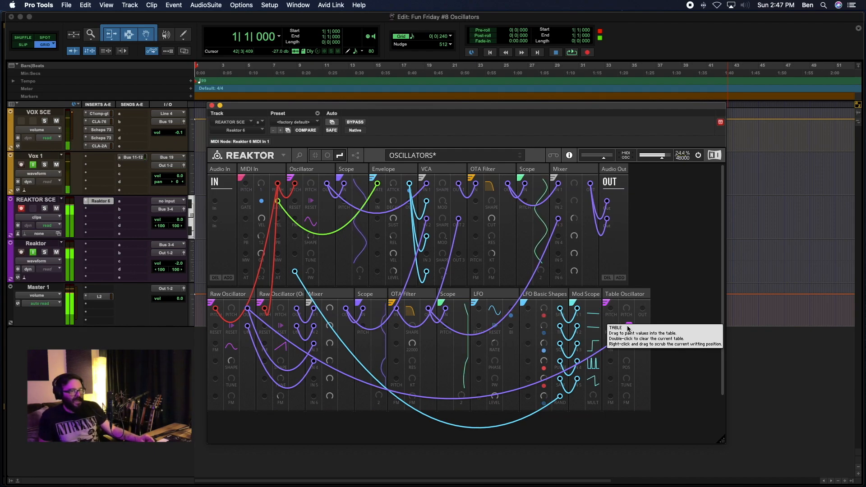
pyautogui.click(629, 328)
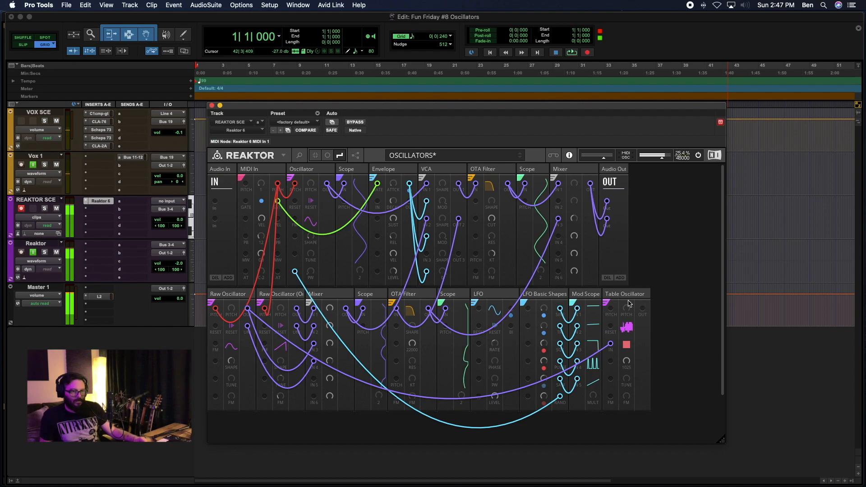
pyautogui.moveTo(623, 318); pyautogui.dragTo(628, 337)
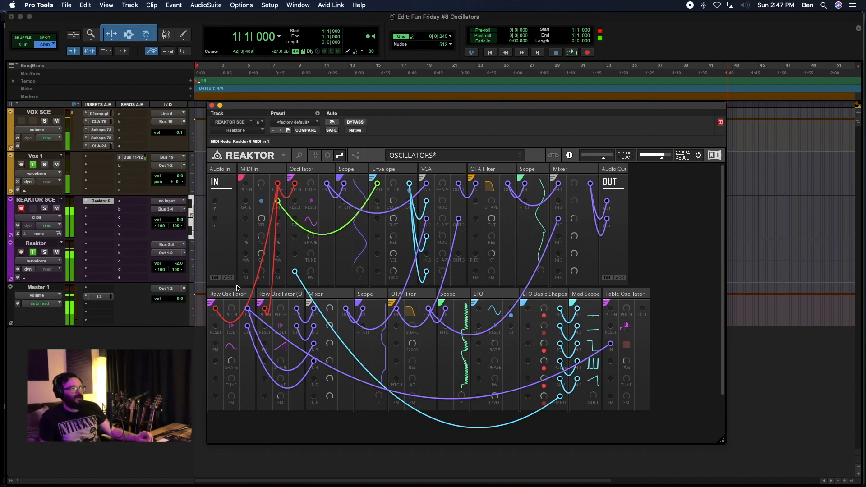
# Delete the Table Oscillator block from the rack.
pyautogui.rightClick(627, 293)
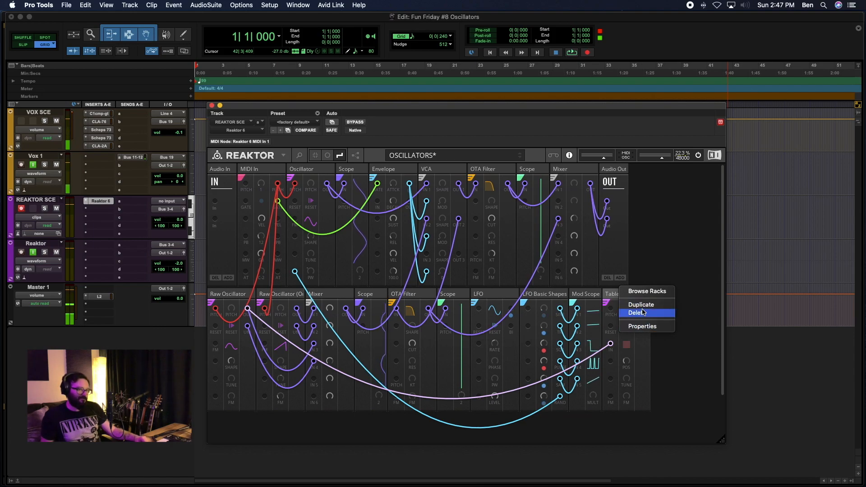
pyautogui.click(519, 304)
pyautogui.press('Delete')
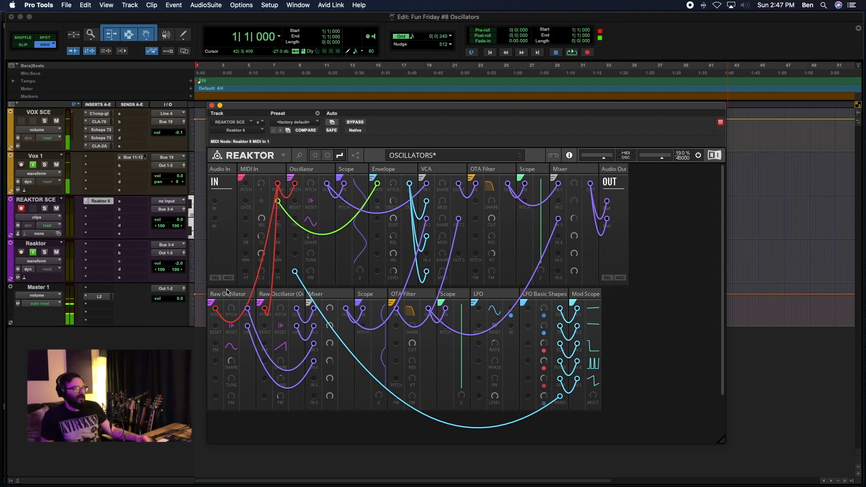
# Show the oneshot Raw Oscillator's description and mute the VOX SCE track.
pyautogui.click(290, 296)
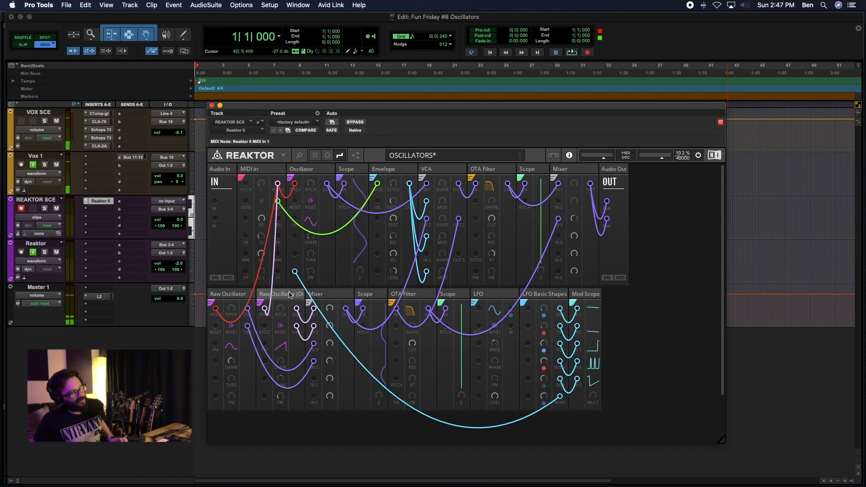
pyautogui.moveTo(293, 296)
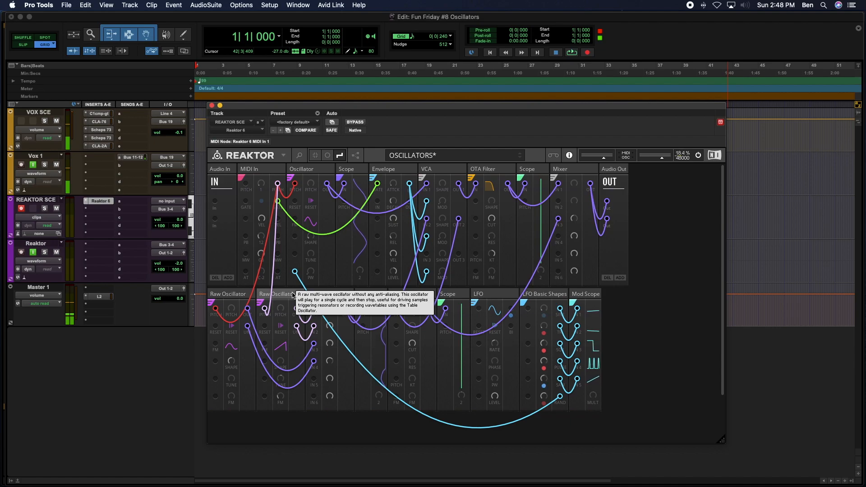
pyautogui.click(57, 122)
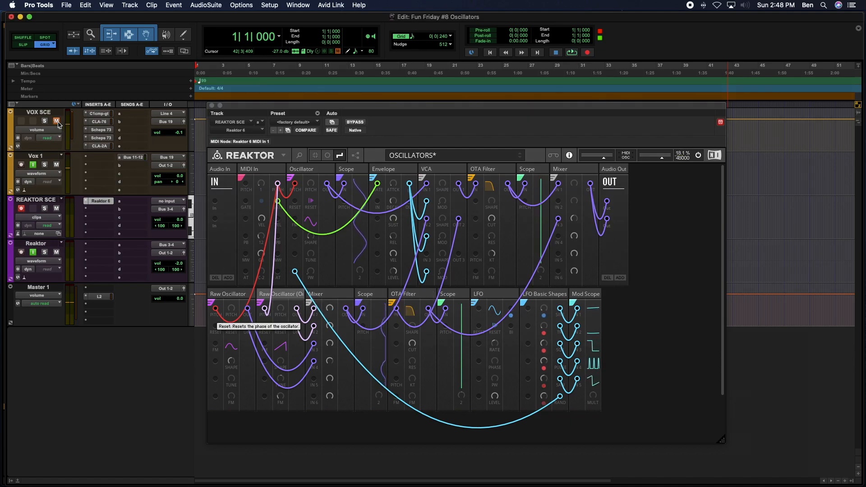